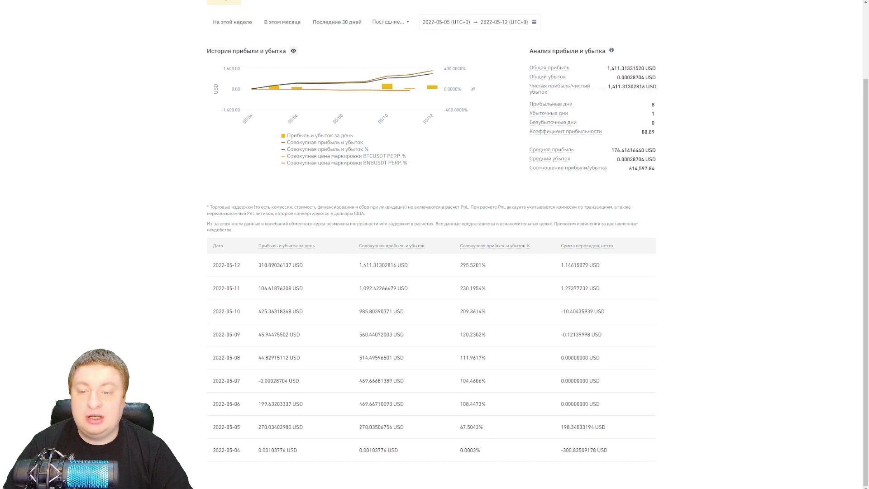
scroll(430, 272, "up", 2)
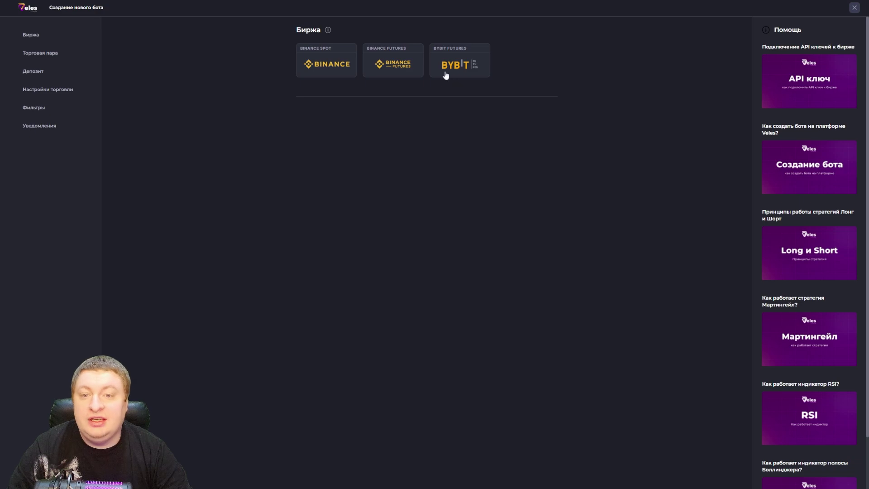
Compare the Binance Spot, Binance Futures and Bybit Futures exchange options for a new bot, finishing on Bybit Futures.
left_click(466, 70)
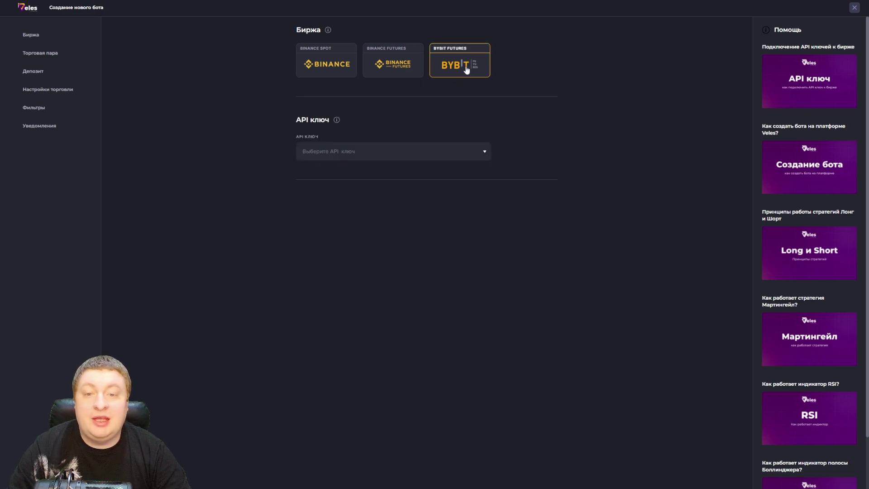
left_click(396, 68)
left_click(325, 70)
left_click(411, 69)
left_click(455, 69)
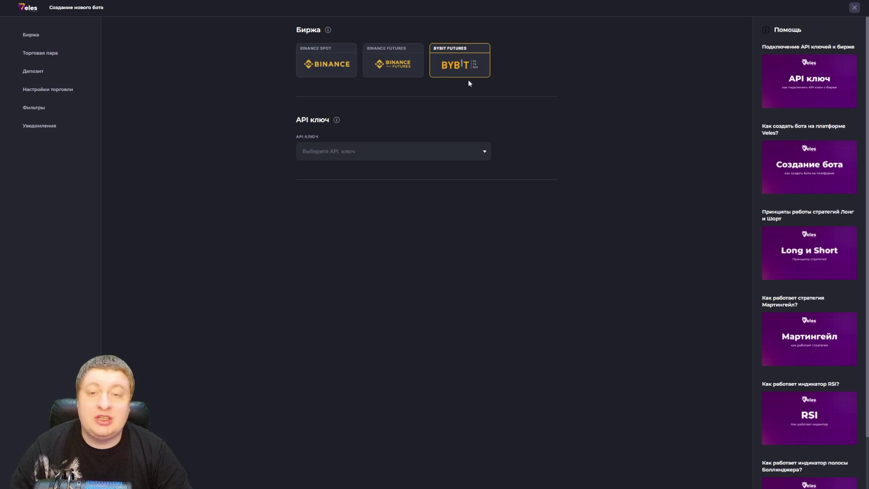
left_click(404, 71)
left_click(444, 69)
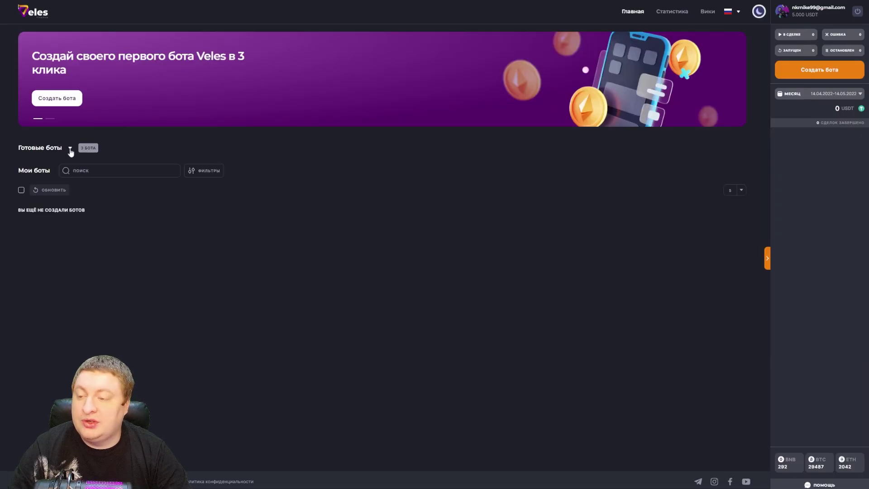
Expand the ready-made bots (Готовые боты) on the main page and review the offered bot templates.
left_click(70, 150)
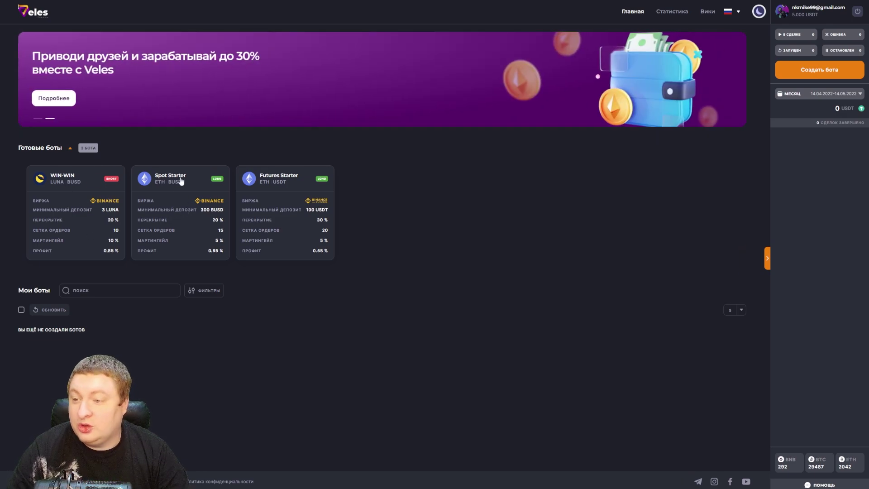
left_click(244, 240)
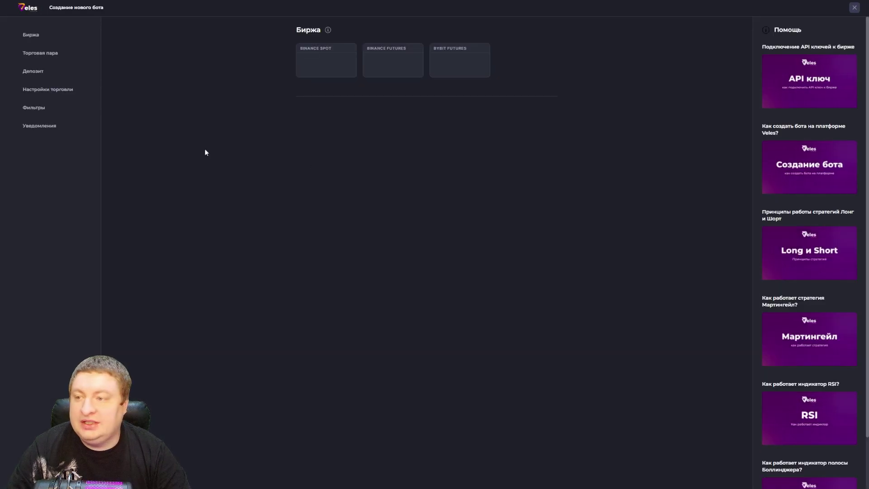
Assign the saved API key to the new Binance Spot bot and bring up its start-filter settings.
left_click(339, 154)
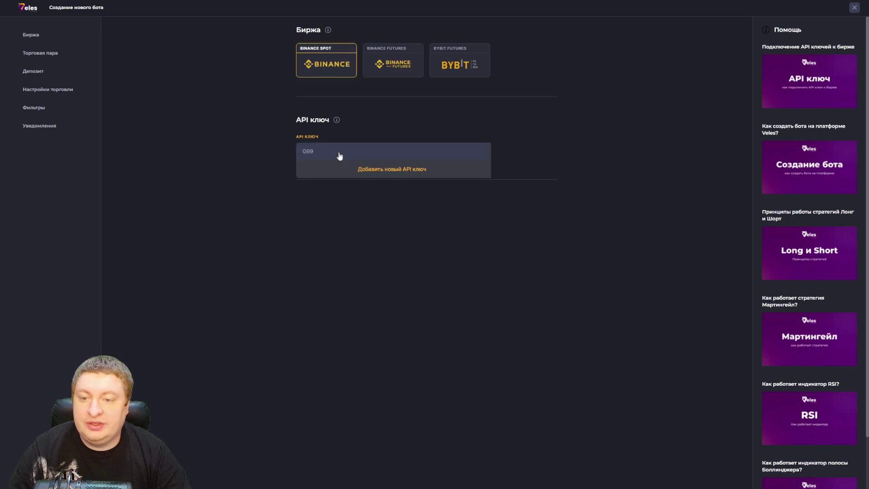
left_click(372, 155)
scroll(452, 317, "down", 15)
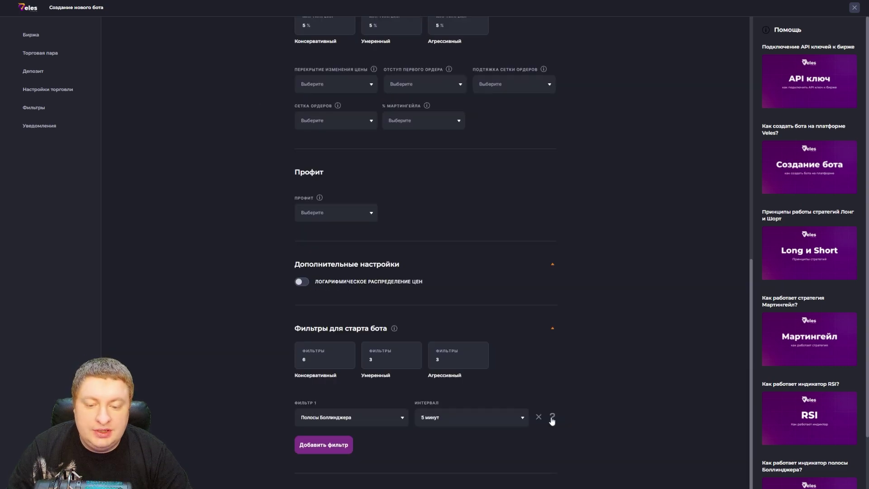
Look through the indicators available for the bot's first start filter, from RSI down to the Stochastic and Keltner channel entries.
left_click(552, 419)
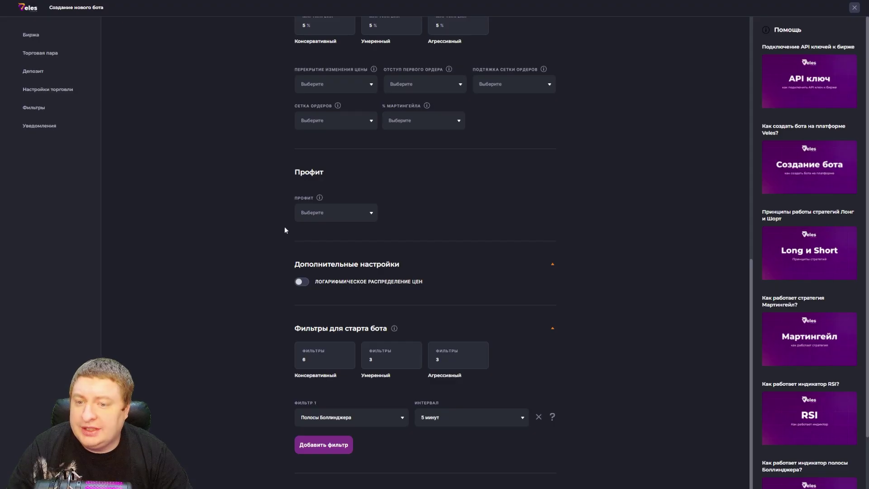
left_click(348, 418)
scroll(387, 443, "down", 6)
scroll(387, 470, "up", 6)
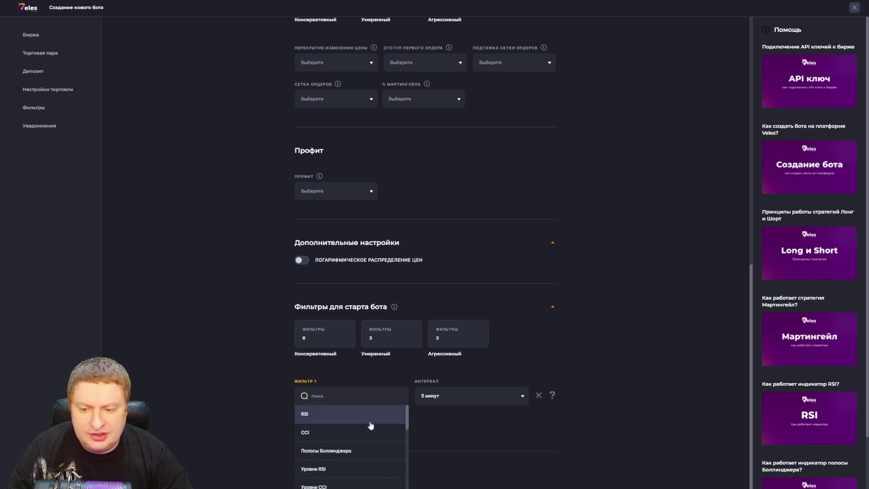
scroll(366, 435, "down", 5)
scroll(366, 435, "down", 3)
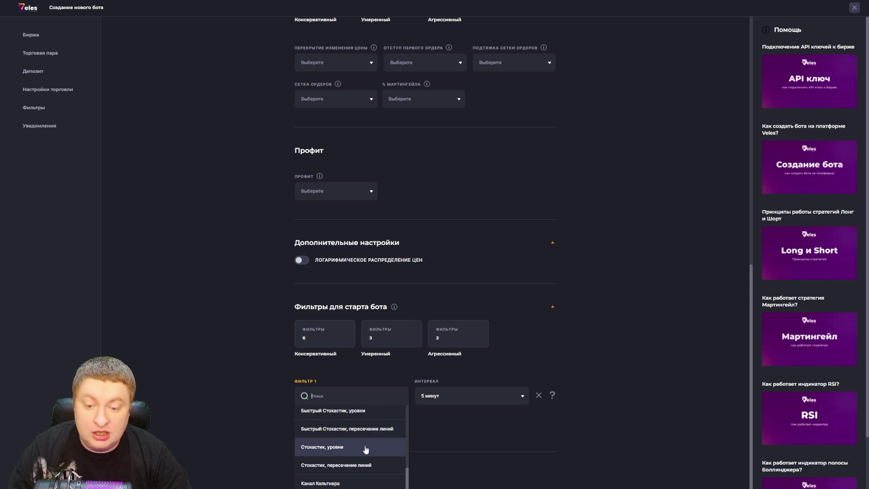
scroll(366, 448, "down", 2)
left_click(366, 448)
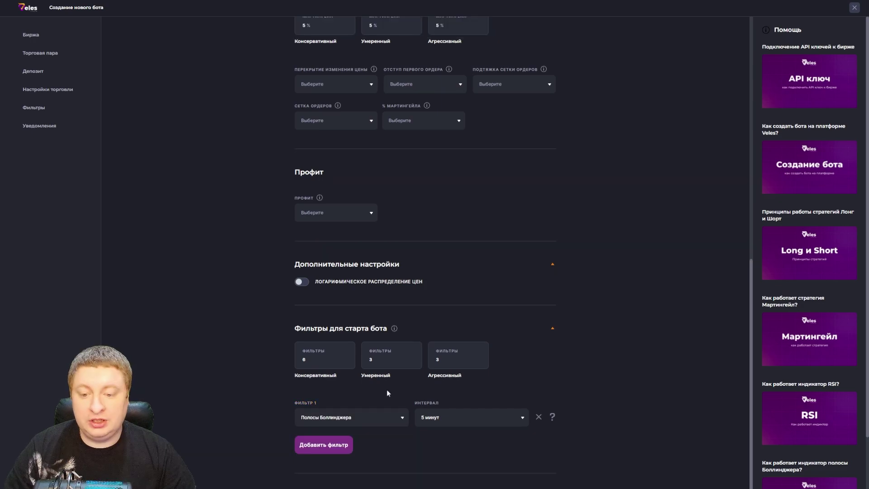
Compare the Консервативный, Умеренный and Агрессивный start-filter presets, returning to Консервативный to review its filter list.
left_click(325, 365)
scroll(390, 335, "down", 3)
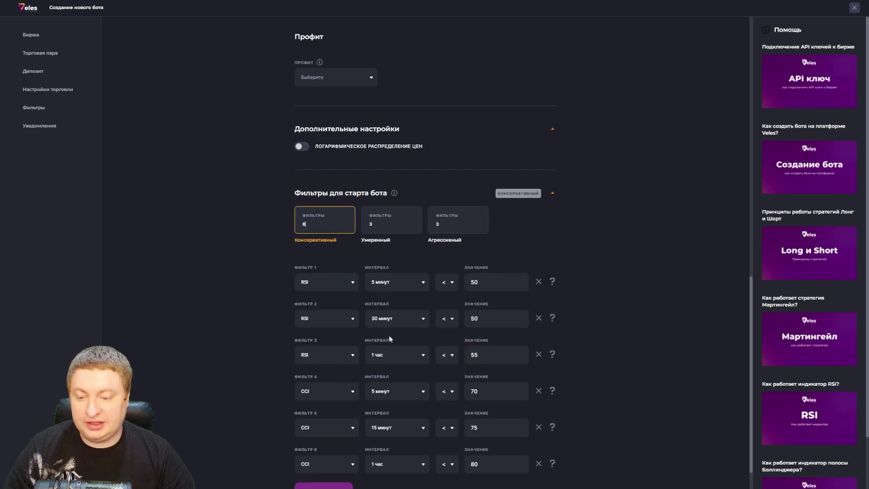
left_click(380, 238)
left_click(455, 290)
left_click(383, 290)
left_click(326, 288)
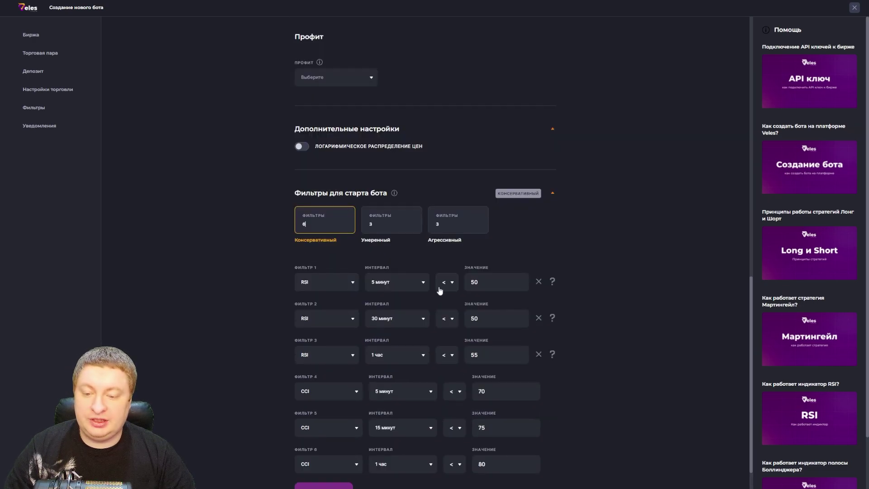
left_click(458, 221)
left_click(383, 281)
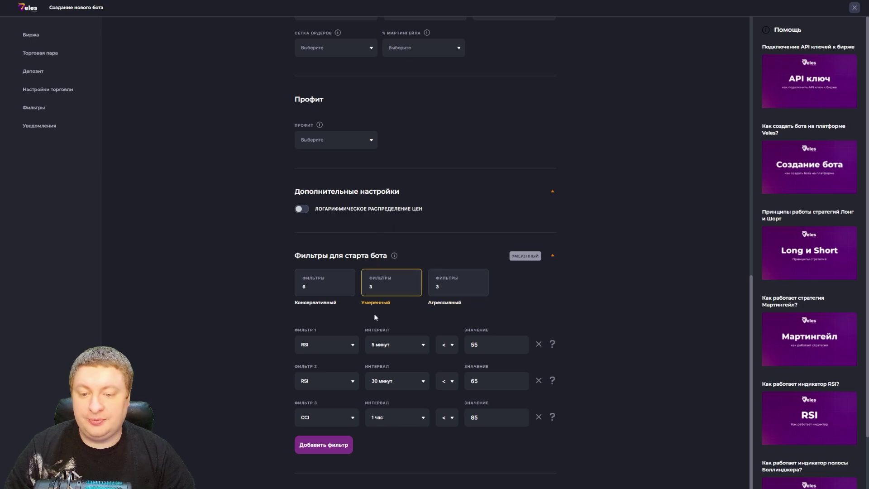
left_click(317, 284)
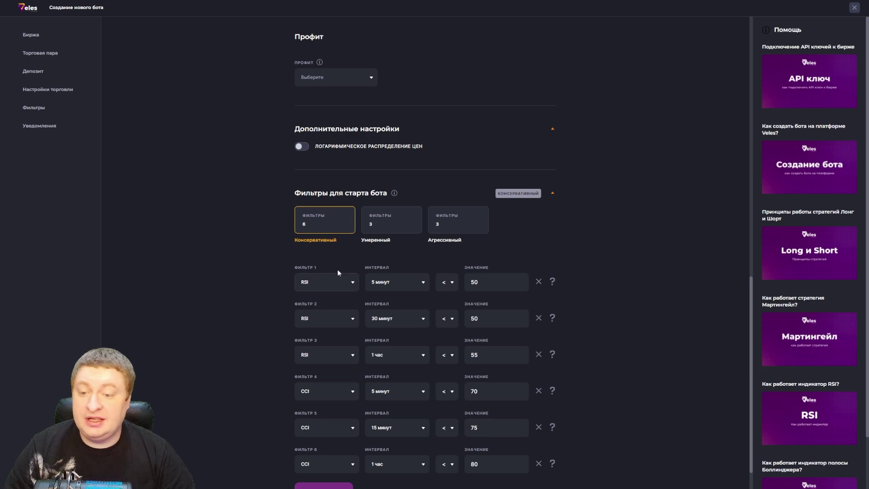
scroll(334, 359, "down", 2)
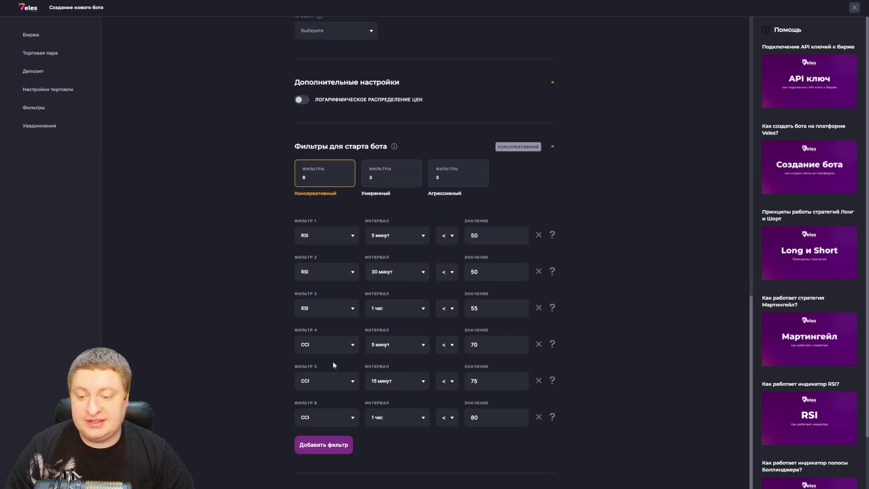
Cycle through the three start-filter presets once more, finishing on Умеренный.
left_click(397, 179)
left_click(455, 282)
left_click(409, 286)
left_click(309, 285)
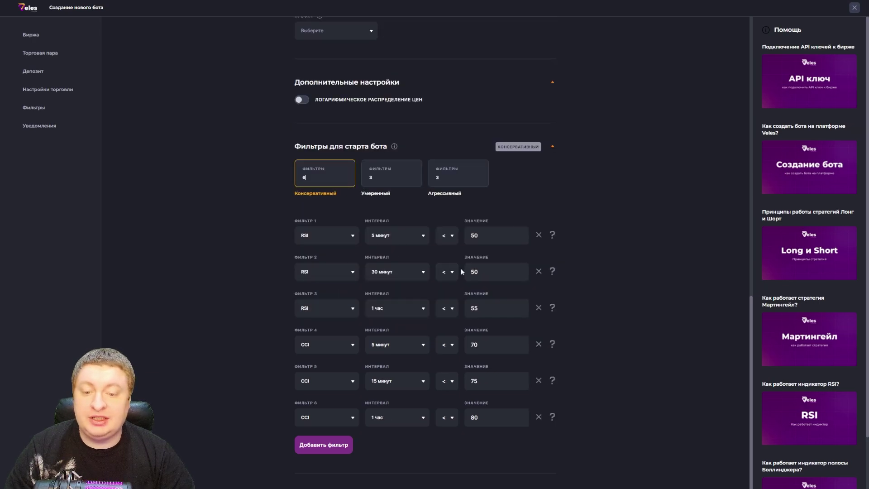
left_click(438, 181)
left_click(384, 287)
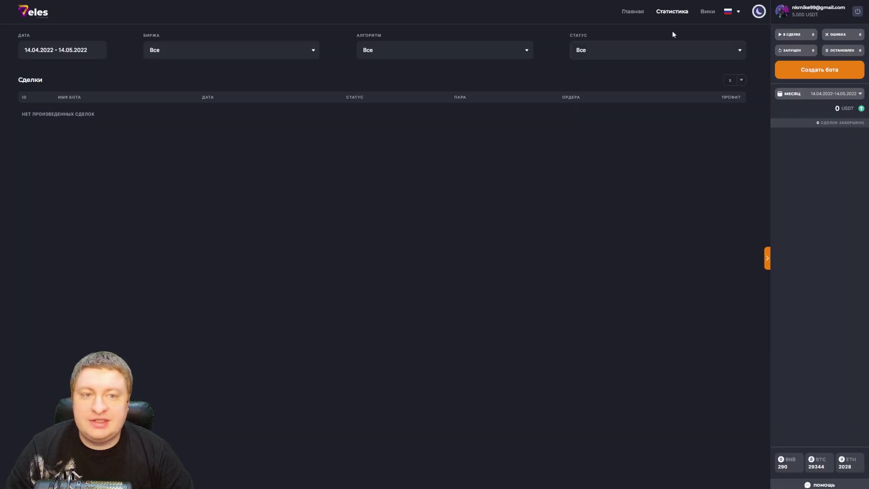
Return from the trade statistics to the platform's main page (Главная).
left_click(633, 12)
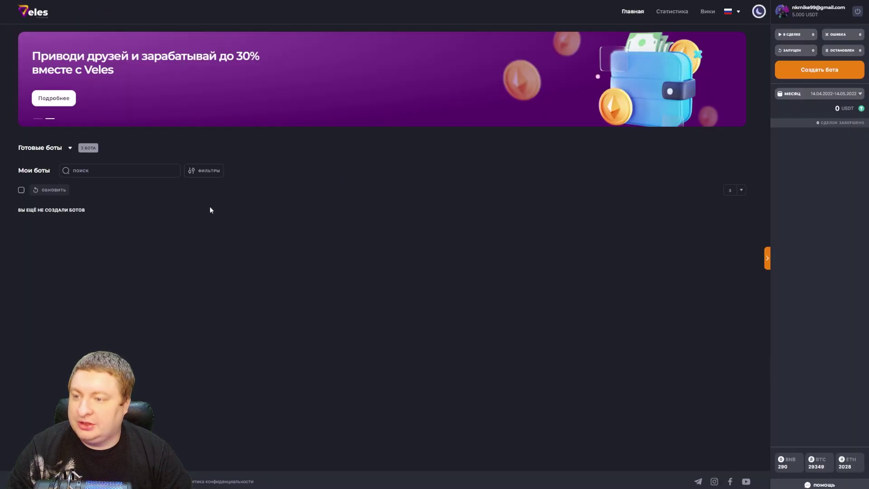